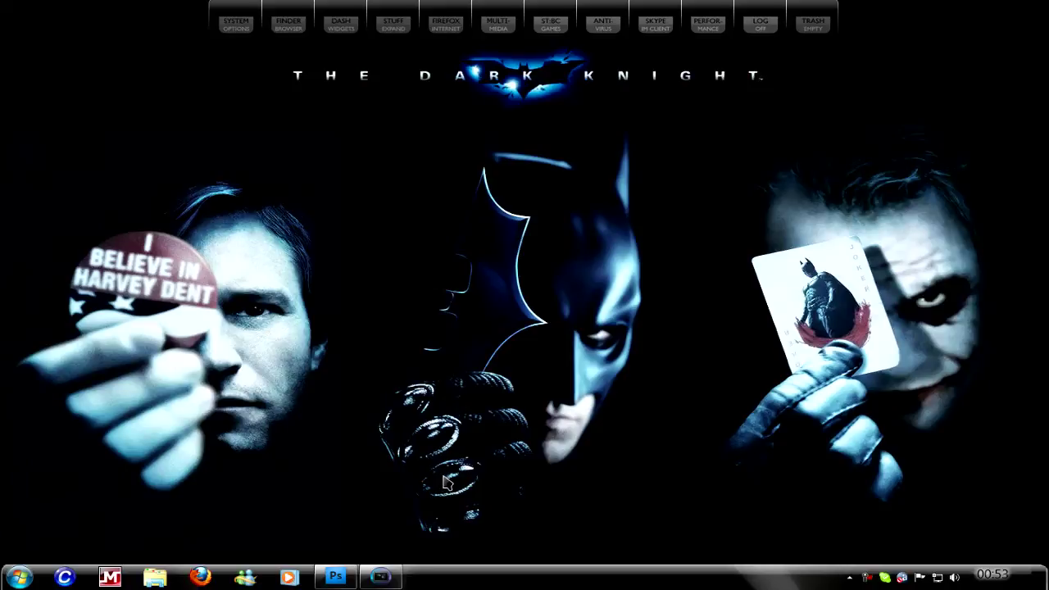
- Switch to Photoshop and create a 1280 × 720 pixel RGB document at 72 pixels/inch with transparent background contents
left_click(338, 578)
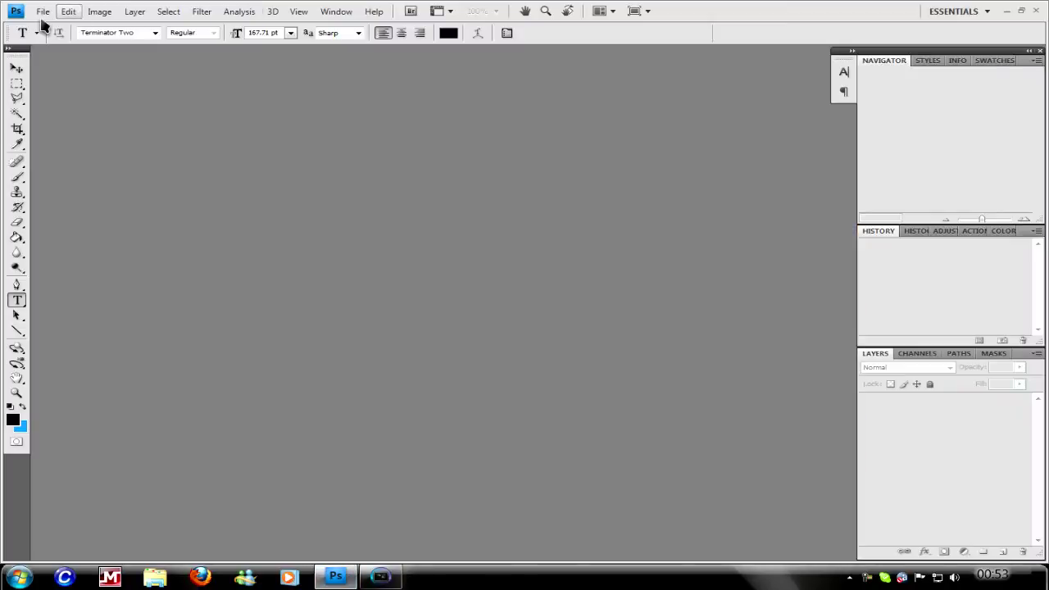
left_click(41, 16)
left_click(58, 27)
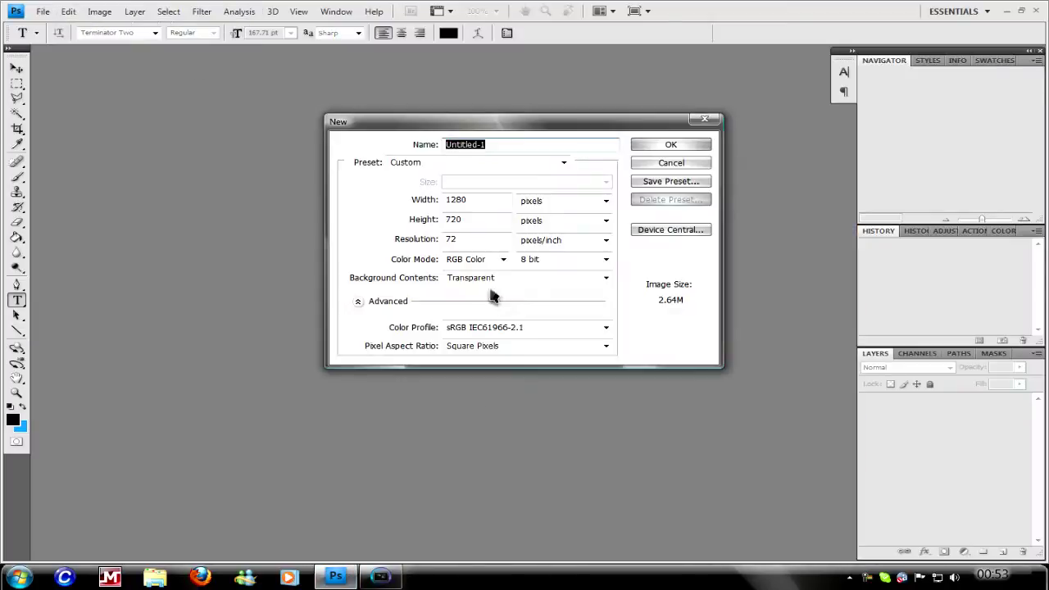
left_click(672, 147)
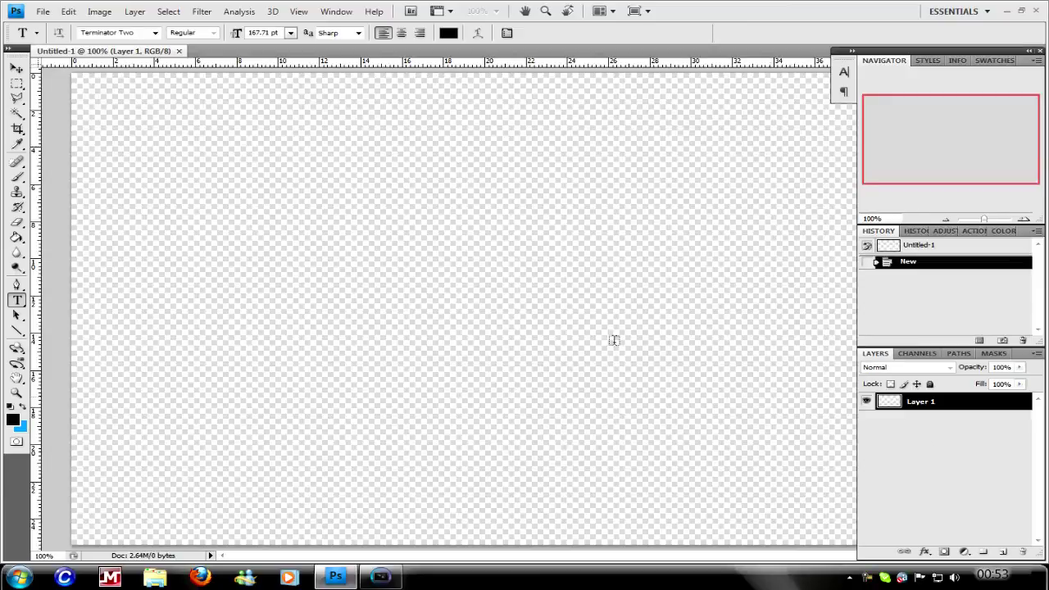
- Add the text "Lordreserei" in Terminator Two and enlarge it with Free Transform to span nearly the full canvas width
left_click(213, 274)
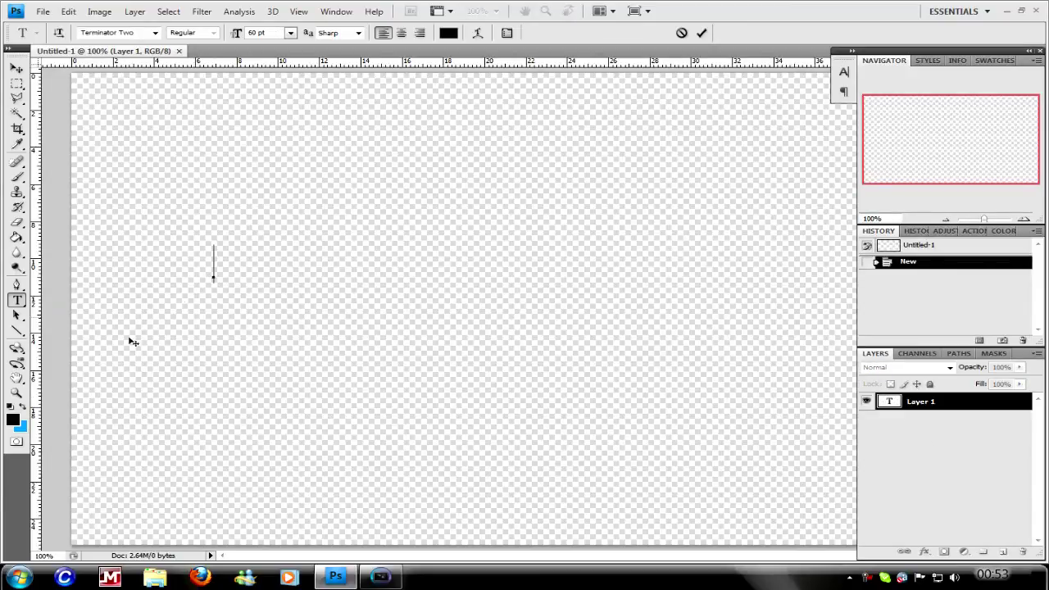
type("LORD")
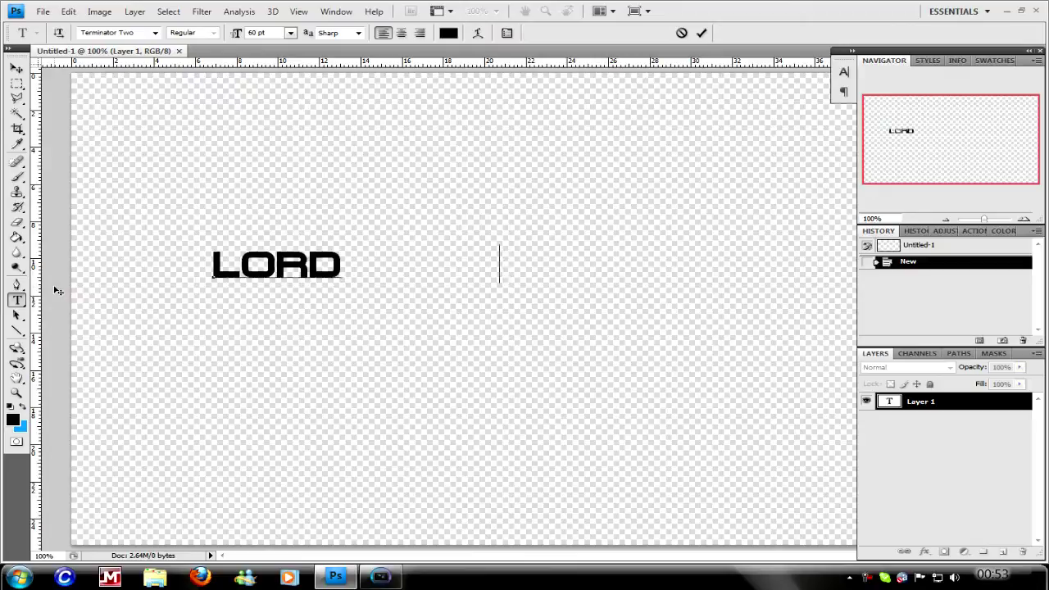
type("reserei")
left_click(975, 406)
key("ctrl+t")
scroll(538, 304, "down", 3)
left_click_drag(537, 296, 801, 440)
key("Return")
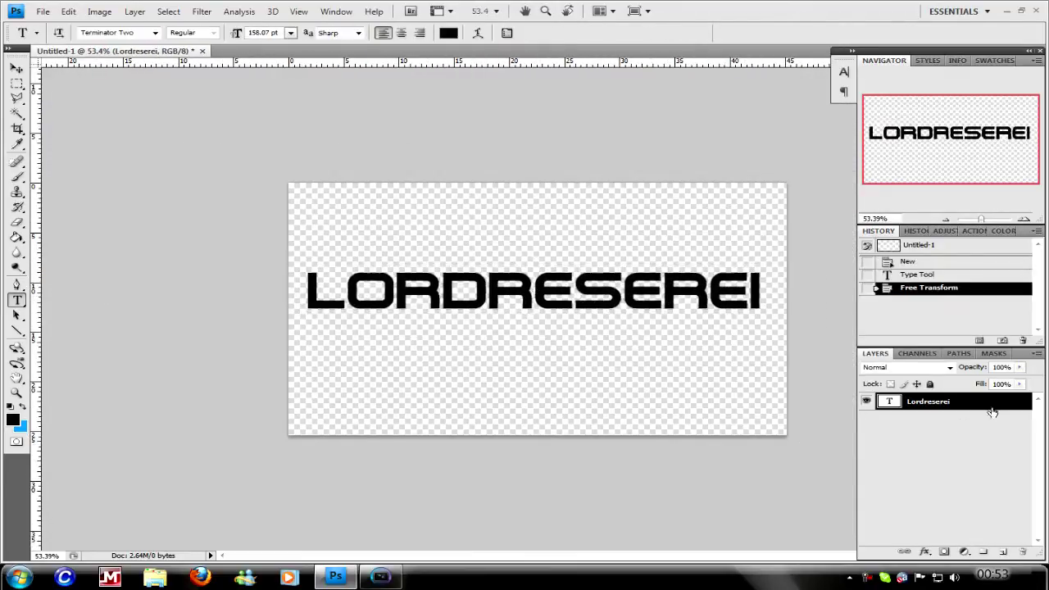
- Apply a smooth Inner Bevel with Contour enabled to the text layer, using size 18 px and soften 2 px
double_click(992, 408)
left_click(671, 282)
left_click(701, 296)
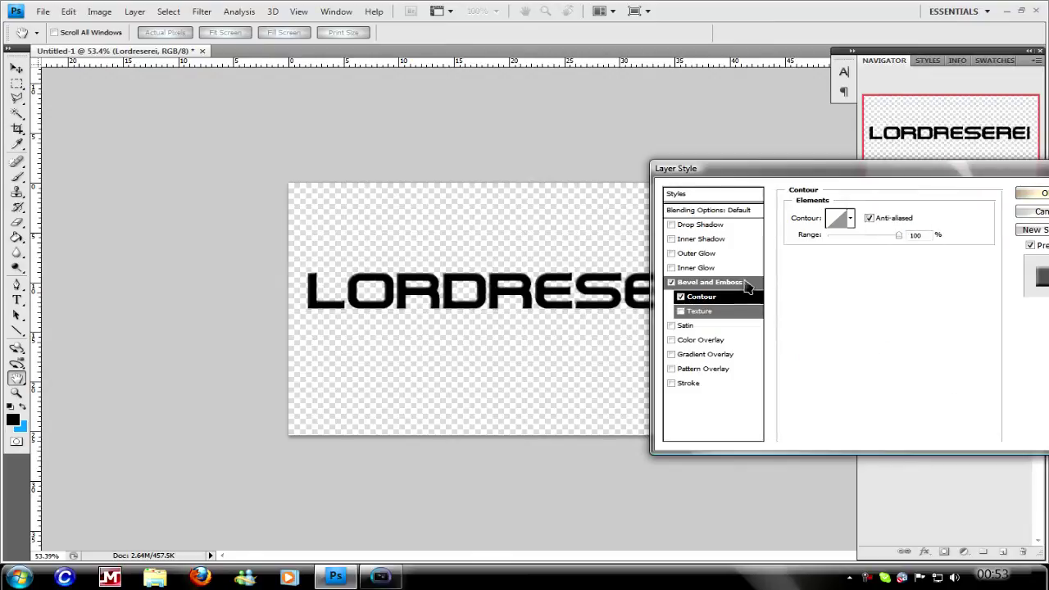
left_click(747, 283)
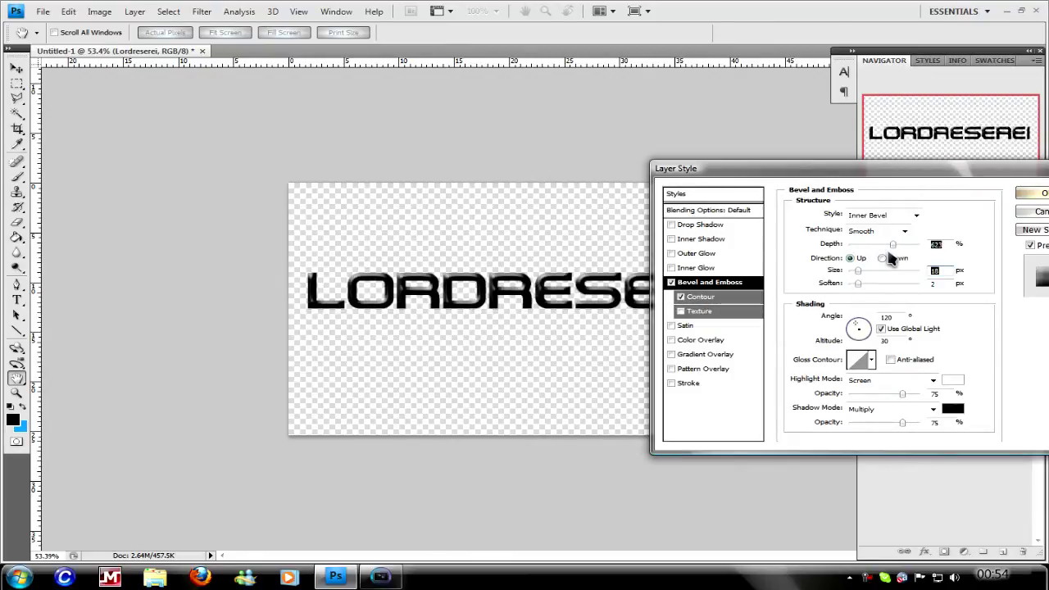
left_click(1034, 193)
- Recolor the text to white (ffffff) and lower the text layer's fill to 50%
left_click_drag(767, 292, 211, 289)
left_click(448, 33)
left_click(381, 329)
left_click(710, 318)
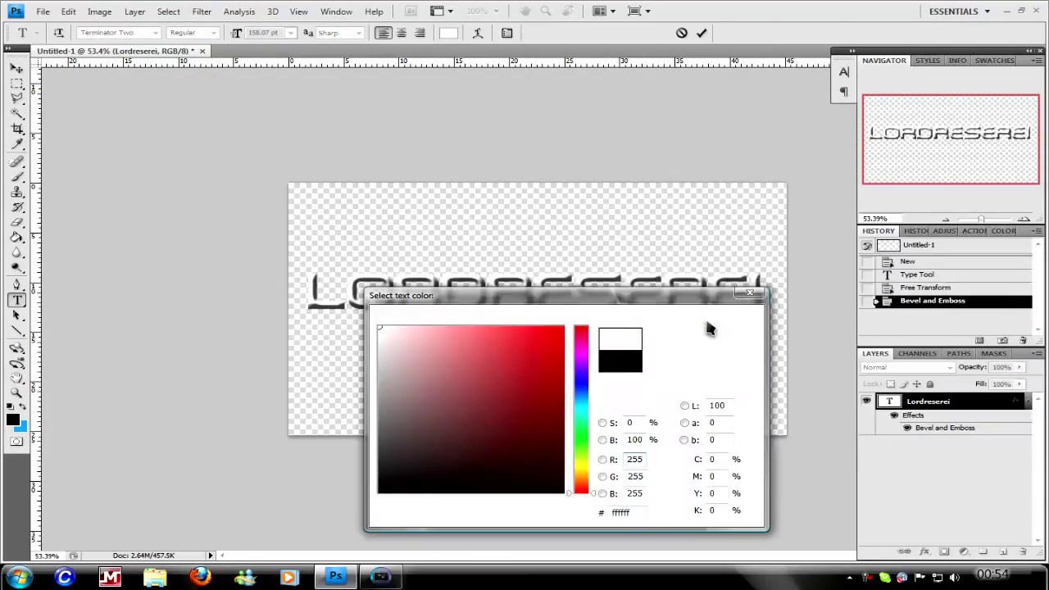
left_click_drag(1019, 384, 983, 413)
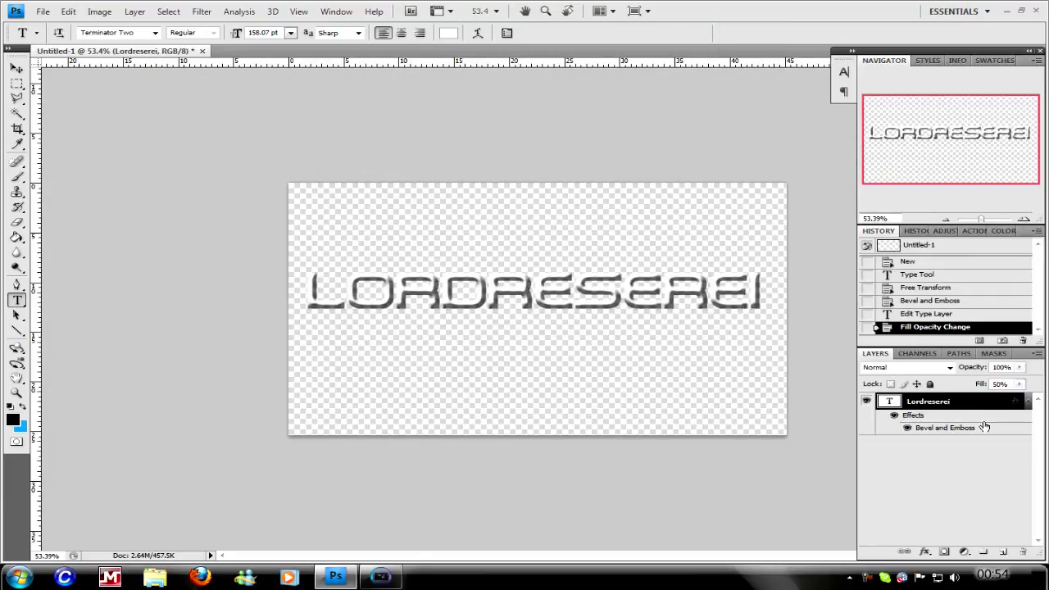
left_click(898, 461)
- Save the artwork to the Desktop as Untitled-1.png without interlacing and quit Photoshop
left_click(53, 11)
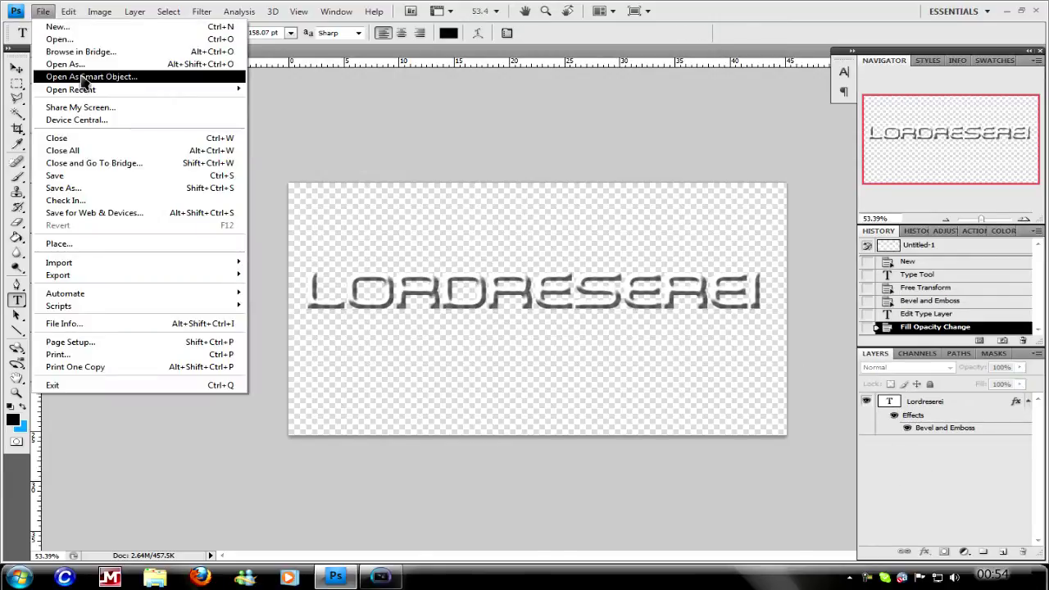
left_click(82, 175)
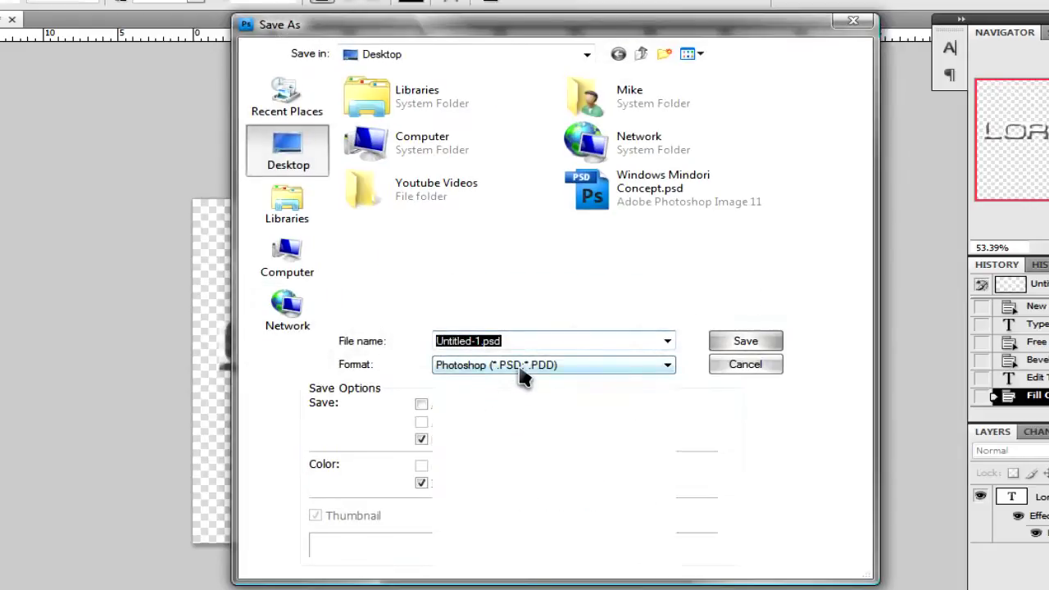
left_click(528, 307)
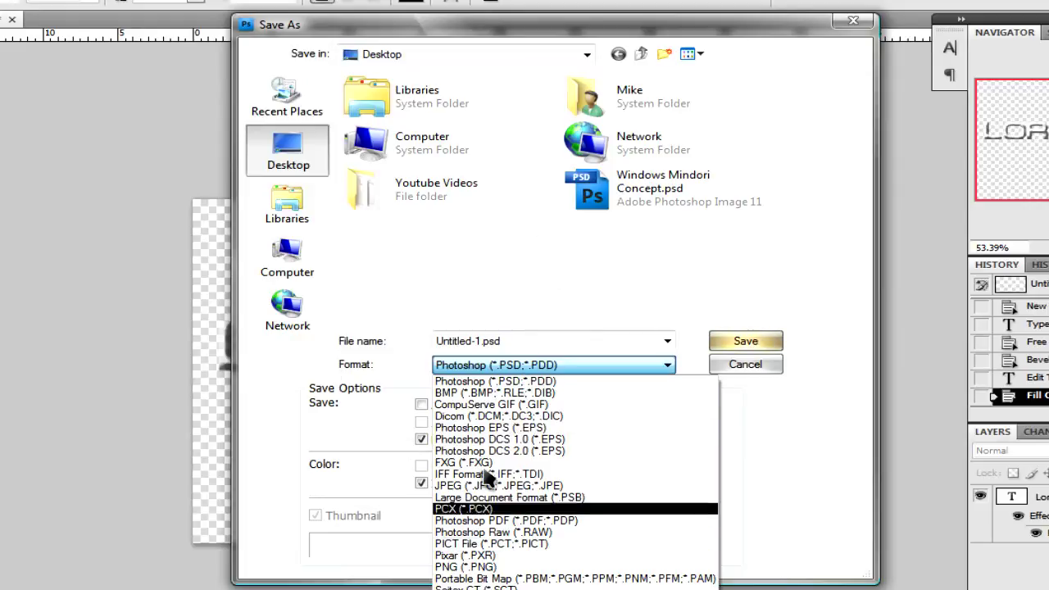
left_click(694, 565)
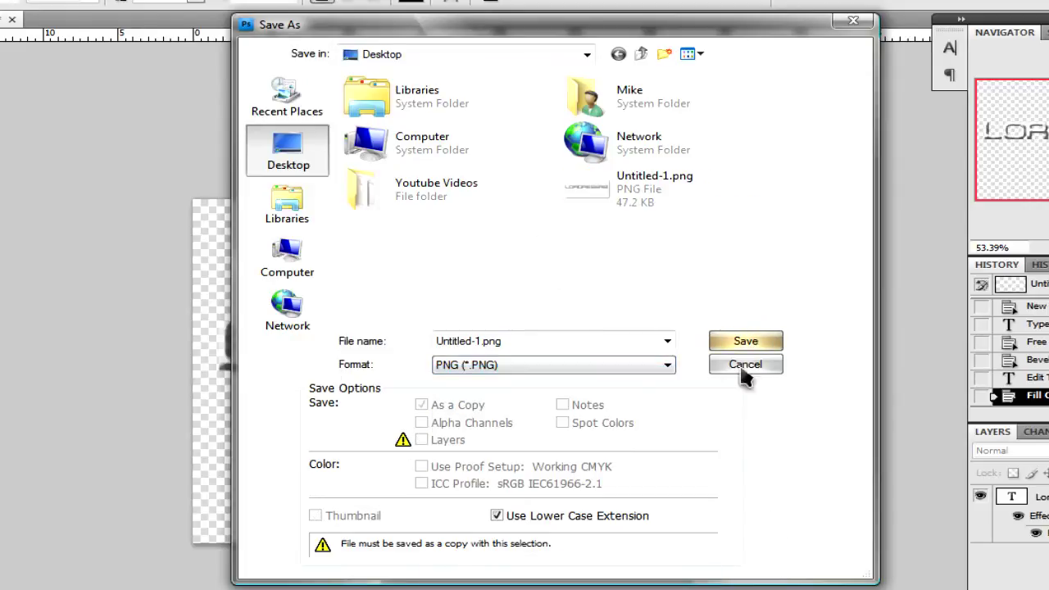
left_click(745, 342)
left_click(474, 252)
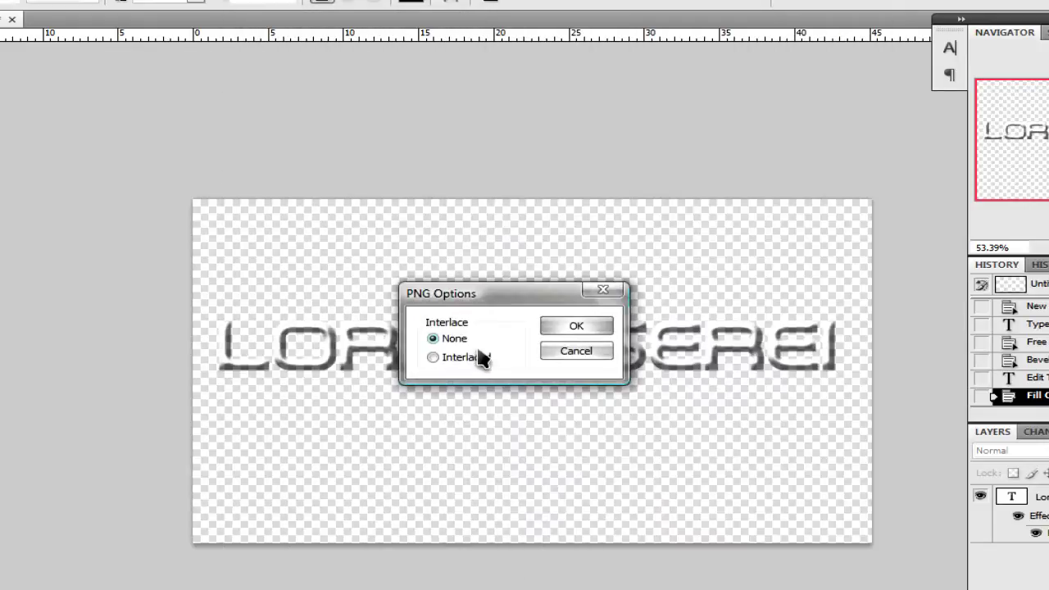
left_click(575, 329)
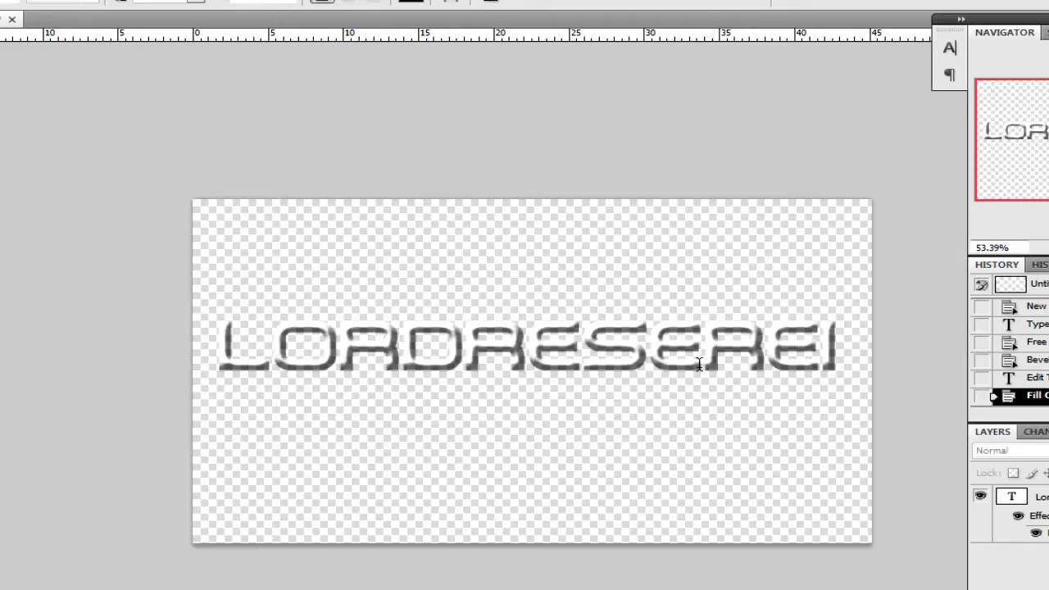
key("ctrl+q")
left_click(528, 254)
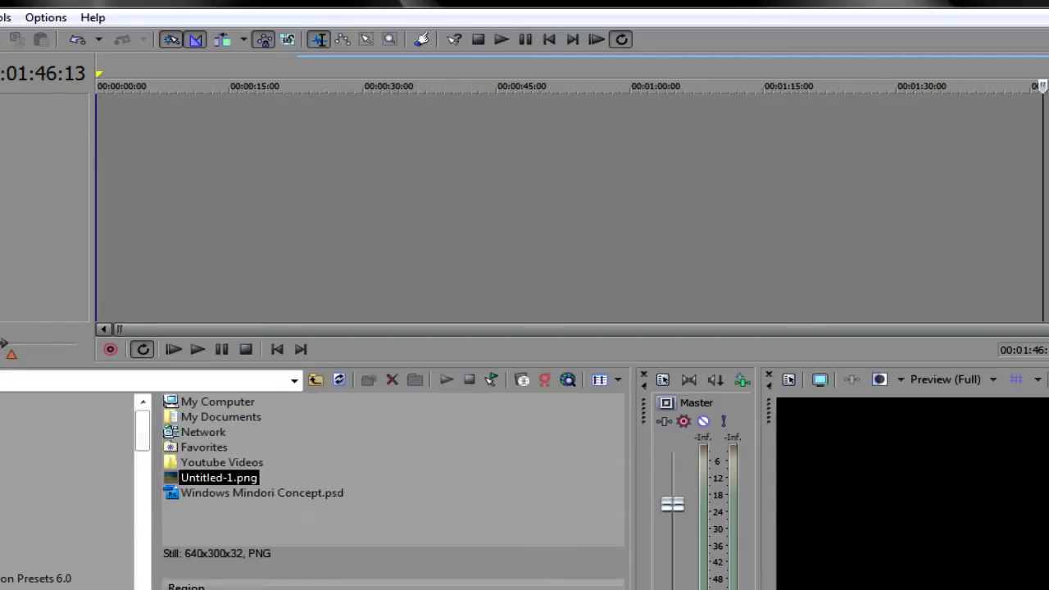
- In Vegas Pro, add Windows 7 Tips and Tricks.mp4 from the project media to the start of the timeline
left_click(352, 514)
left_click(330, 434)
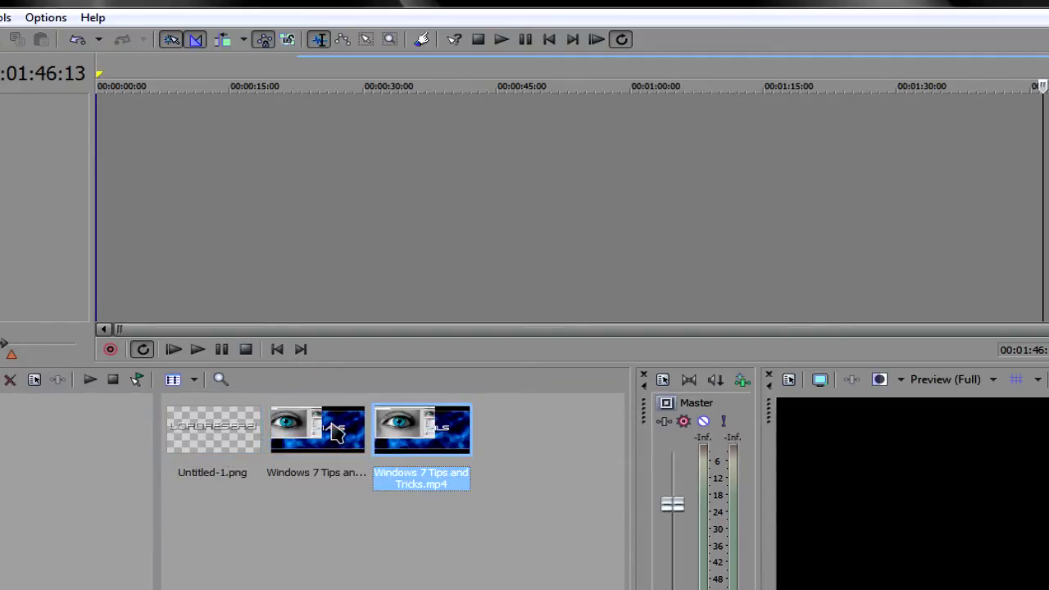
left_click(421, 441)
left_click_drag(184, 204, 188, 227)
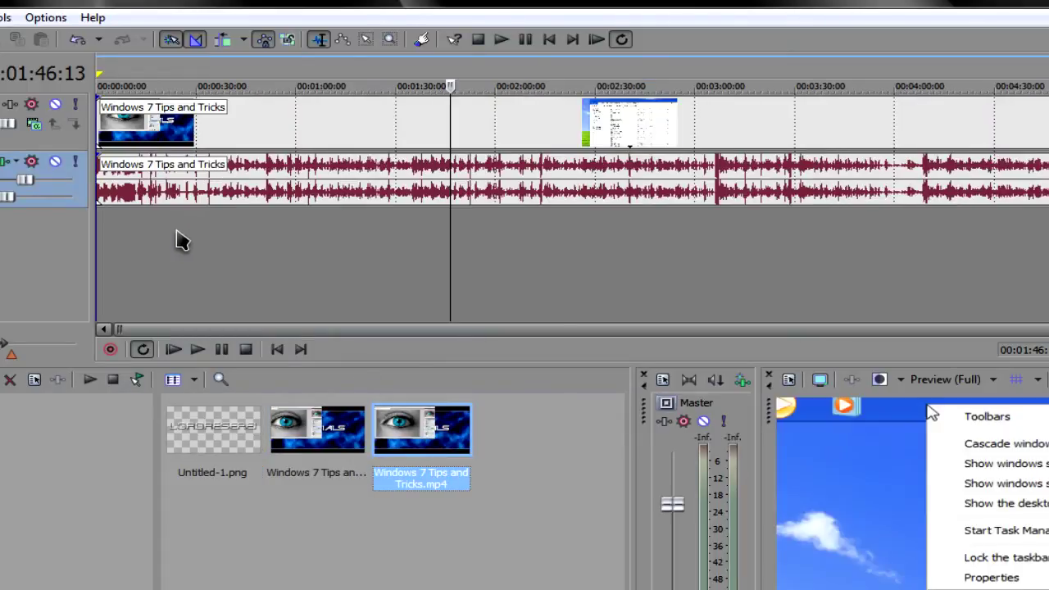
- Place the timeline cursor at 00:00:17:15, just after the video's intro
left_click(176, 234)
left_click(146, 232)
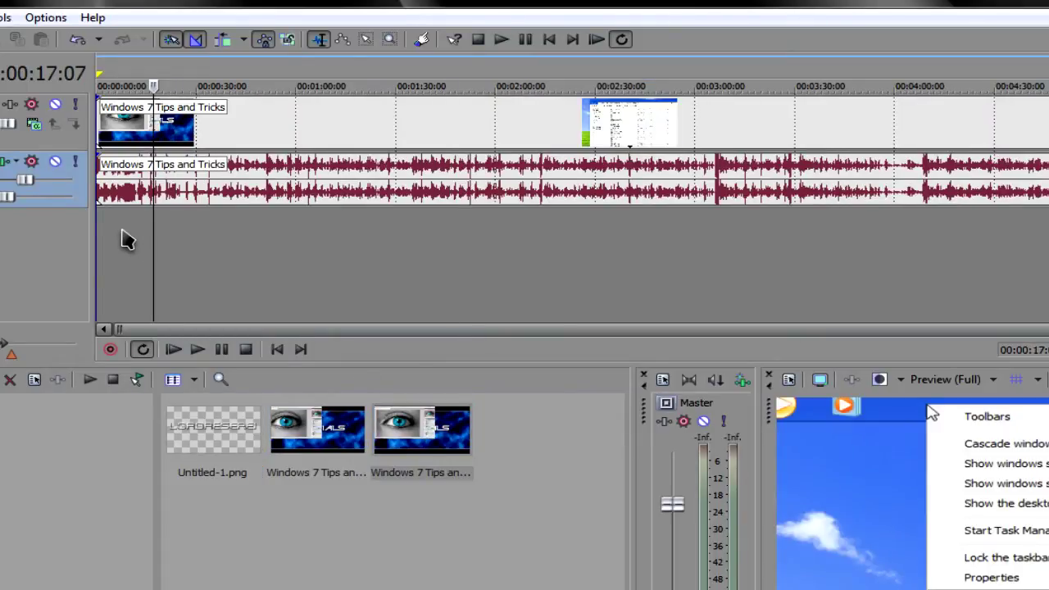
left_click(123, 233)
left_click(148, 231)
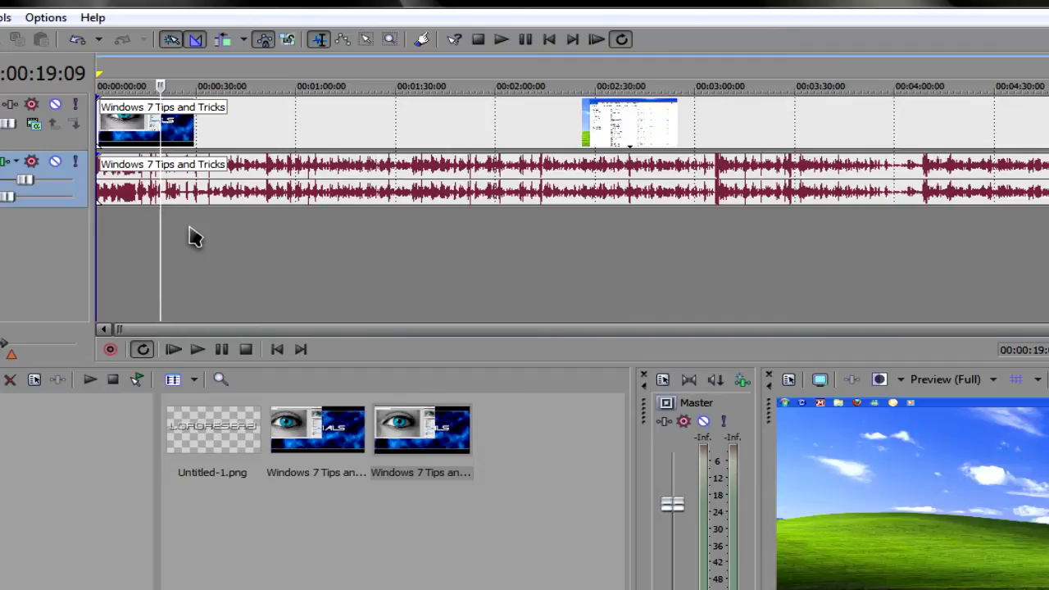
left_click(134, 240)
left_click(155, 240)
- Place Untitled-1.png from the Desktop at the cursor, spanning nearly the rest of the video, and move its track above the video track
left_click(210, 432)
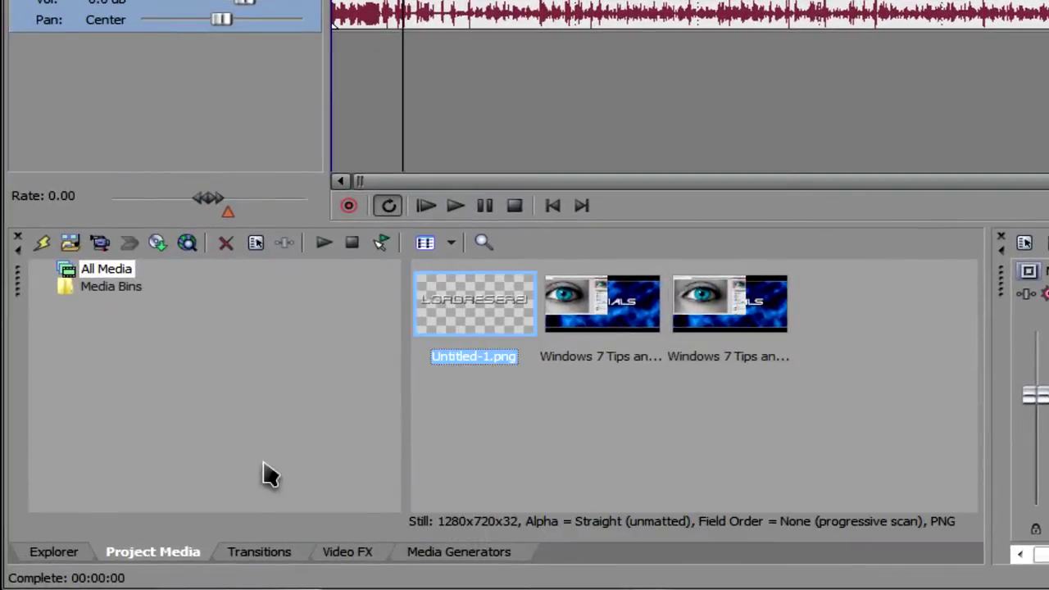
left_click(80, 556)
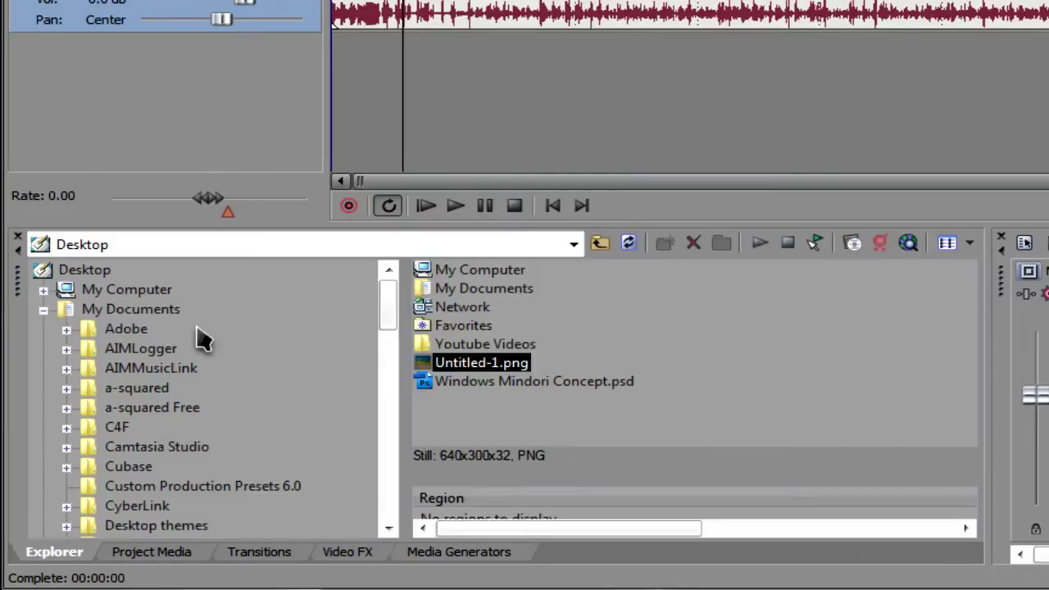
left_click(90, 273)
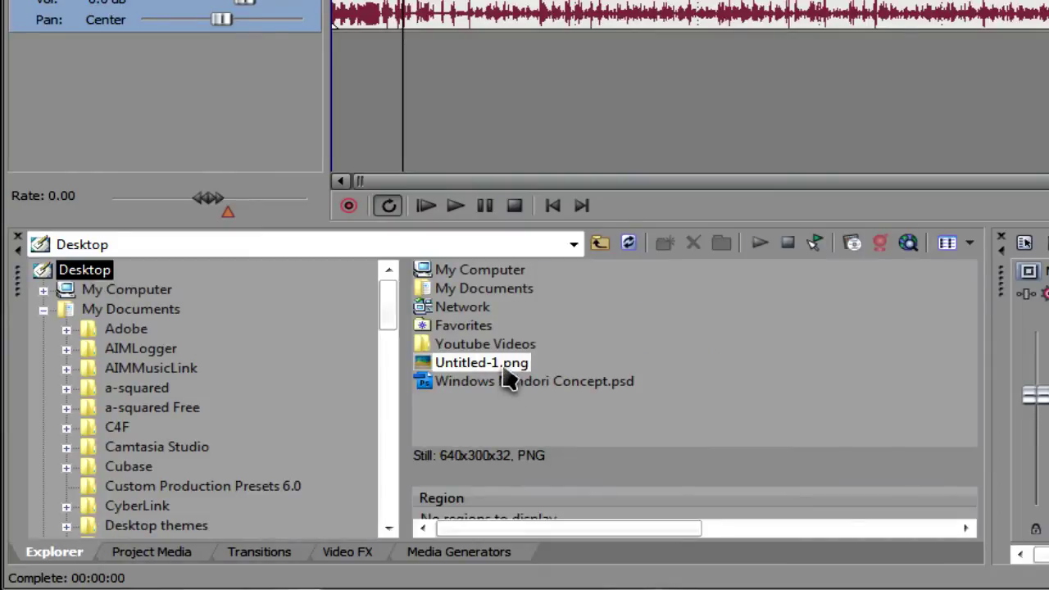
left_click_drag(506, 368, 979, 197)
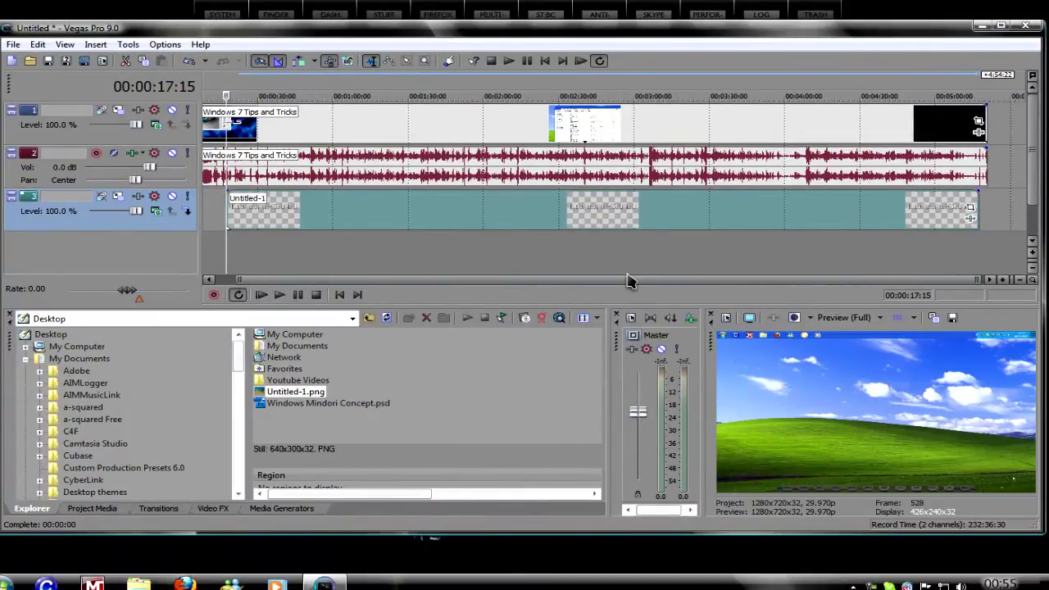
left_click_drag(625, 283, 533, 283)
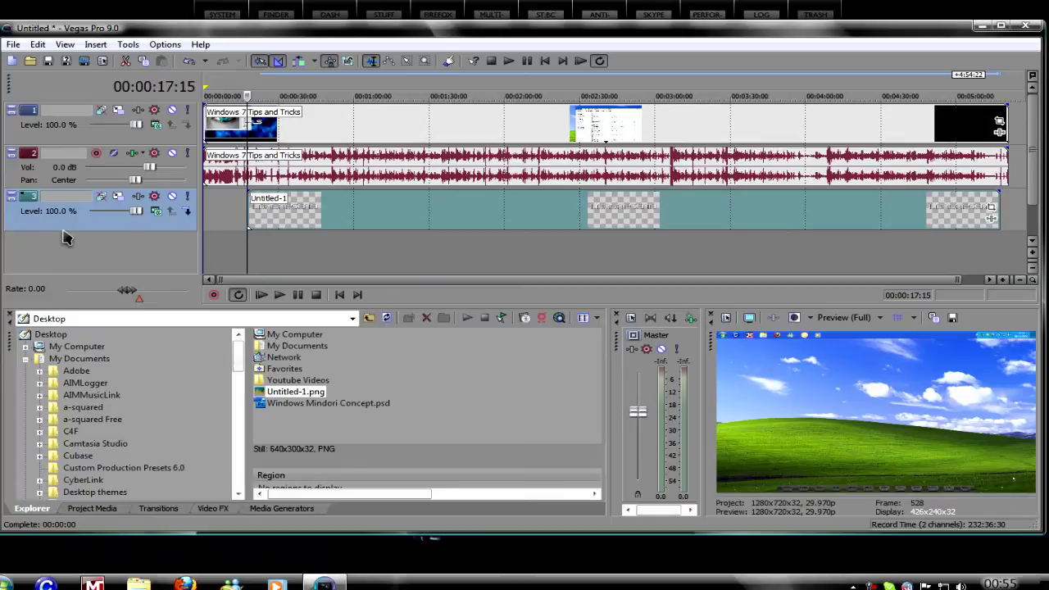
left_click_drag(76, 213, 103, 110)
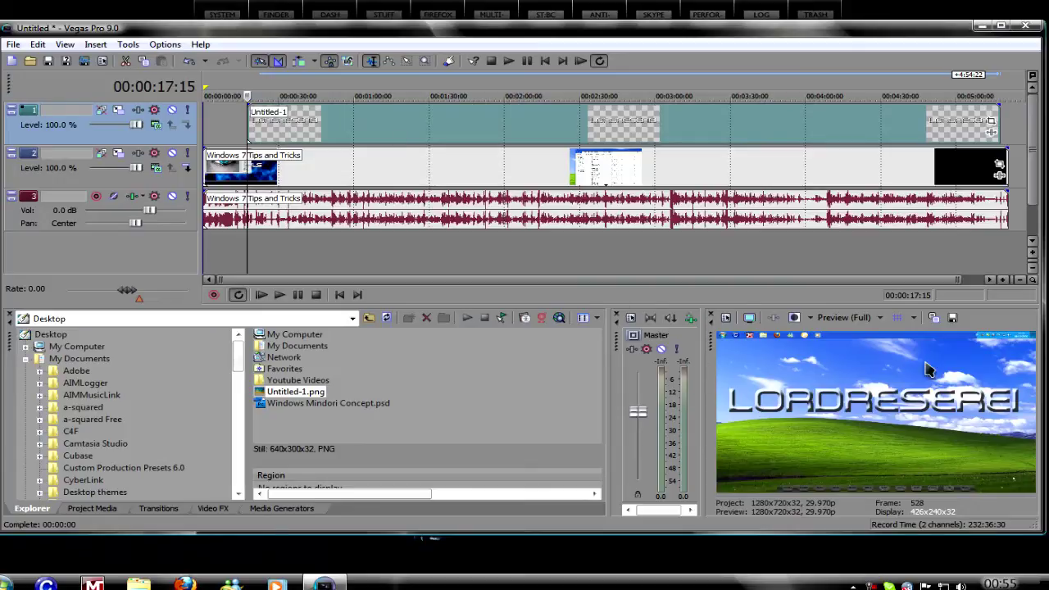
- In the logo event's Pan/Crop, enlarge the frame to about 4,322 × 2,431 and shift it so the logo sits in the video's lower-right corner
right_click(331, 136)
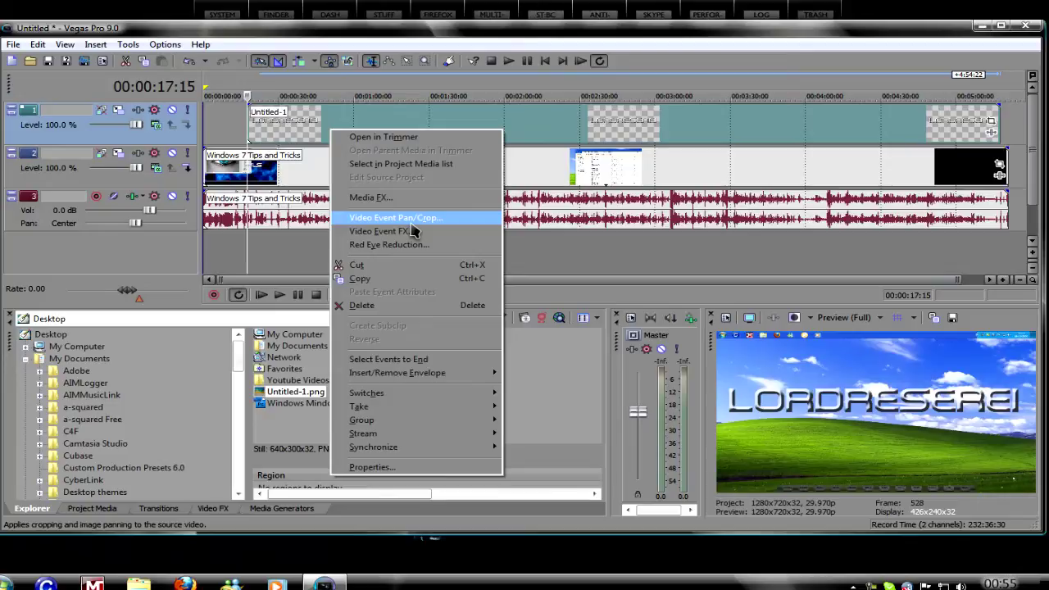
left_click(411, 220)
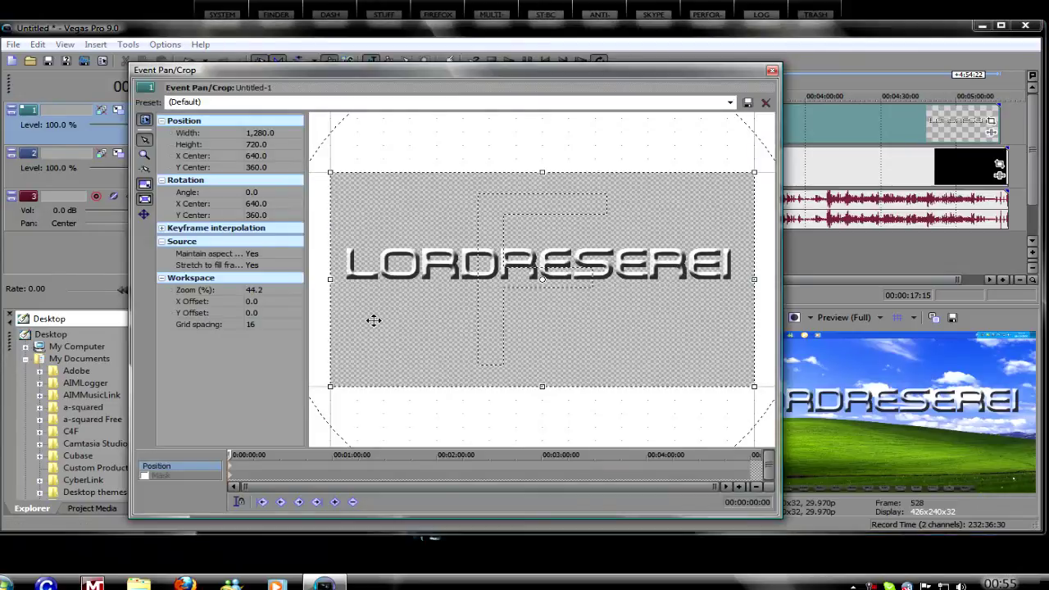
left_click(296, 293)
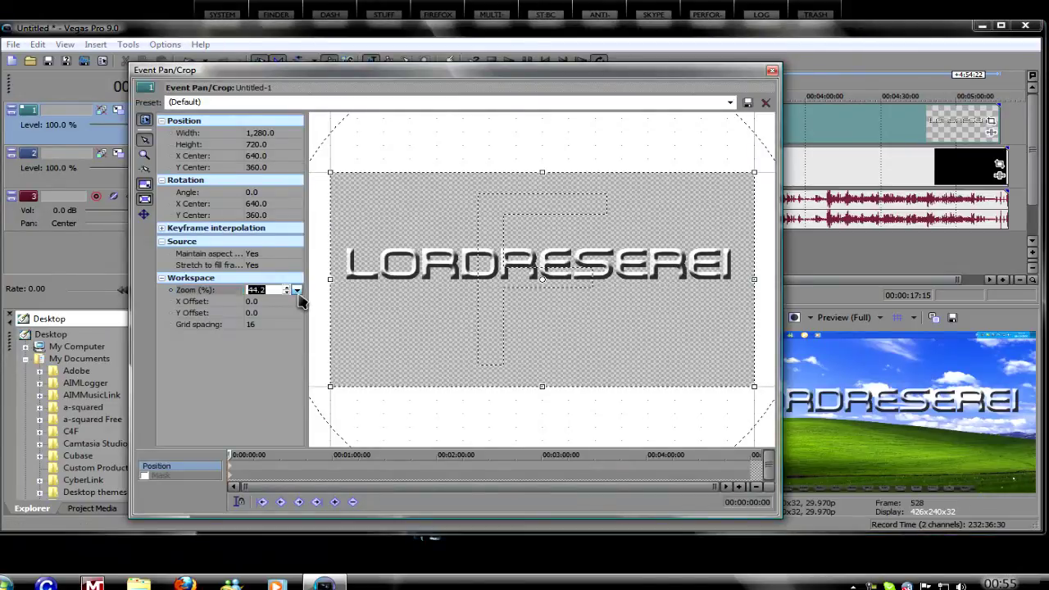
left_click(297, 290)
left_click(256, 305)
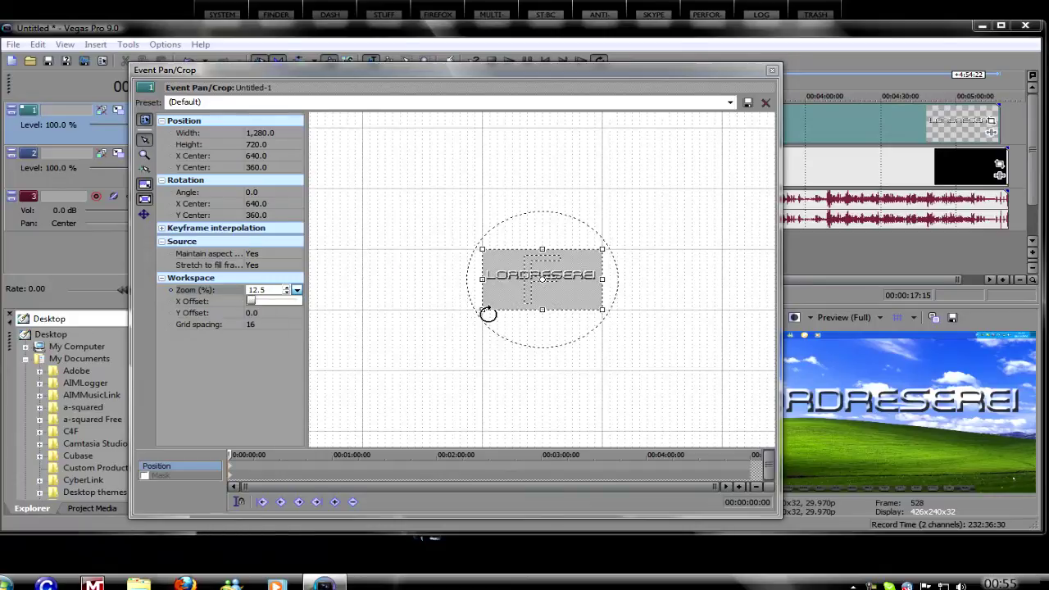
left_click_drag(481, 310, 321, 421)
left_click(296, 290)
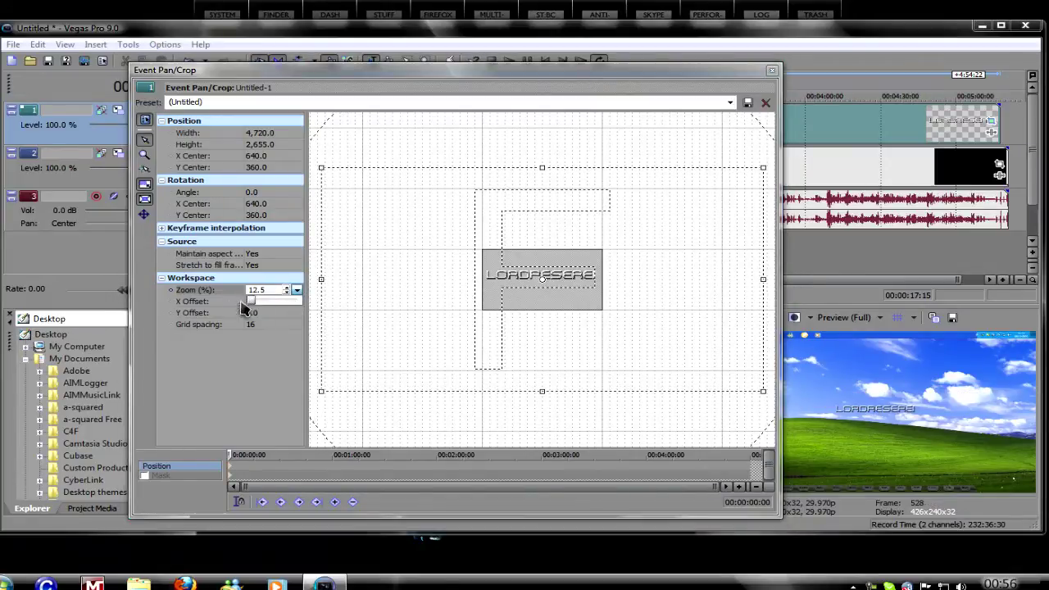
left_click_drag(320, 392, 336, 379)
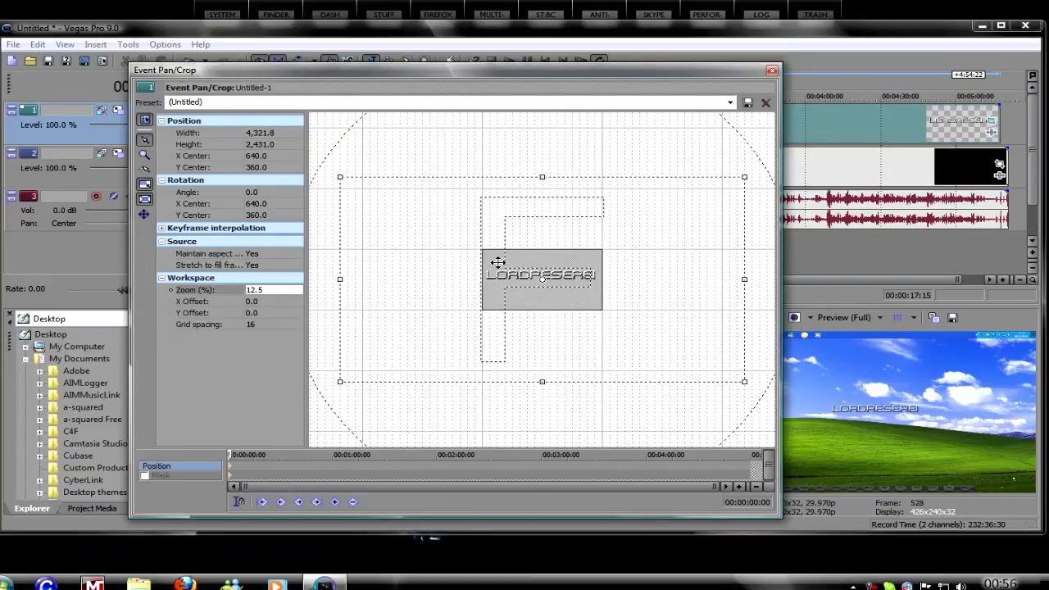
left_click_drag(498, 262, 408, 182)
left_click(772, 71)
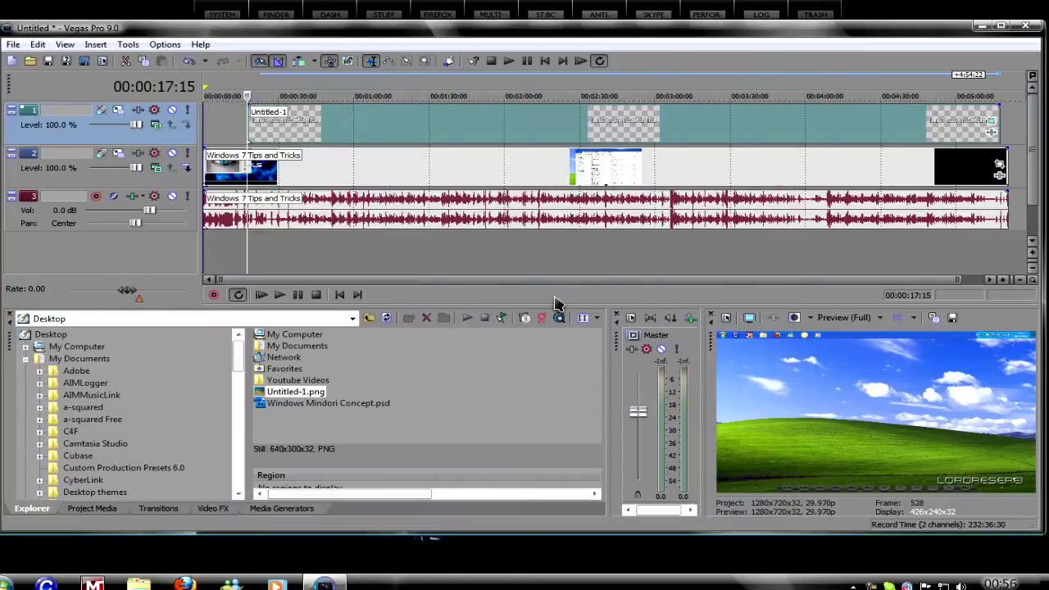
- Detach the video preview into a large floating window to check the watermark over the footage
scroll(706, 271, "up", 2)
left_click_drag(706, 265, 370, 260)
left_click_drag(711, 348, 223, 129)
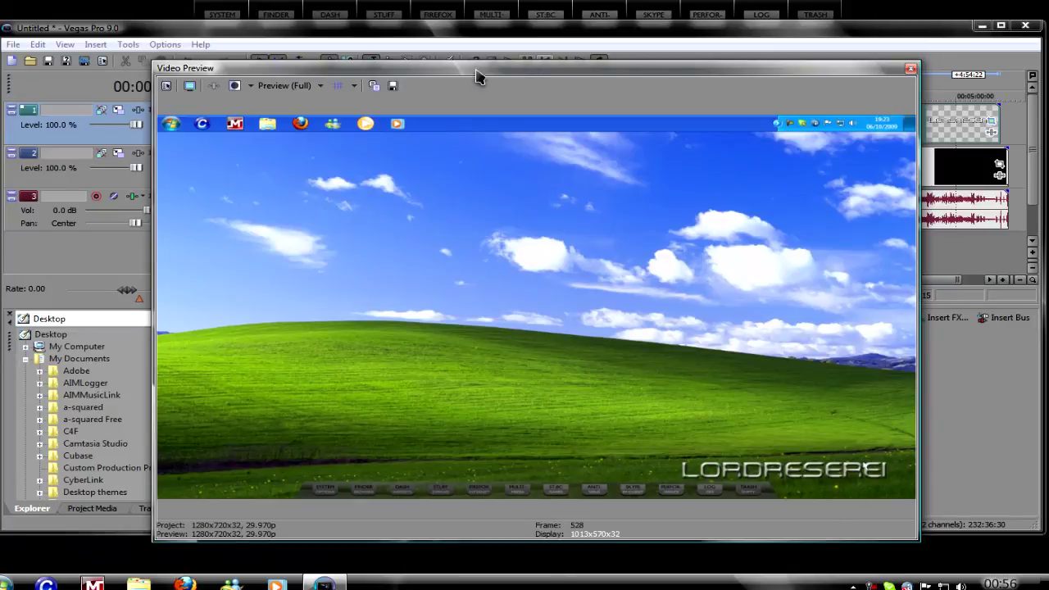
- Dock the floating video preview back into the main window and place the timeline cursor at 00:02:53:17 within the watermark event
left_click_drag(509, 91, 968, 336)
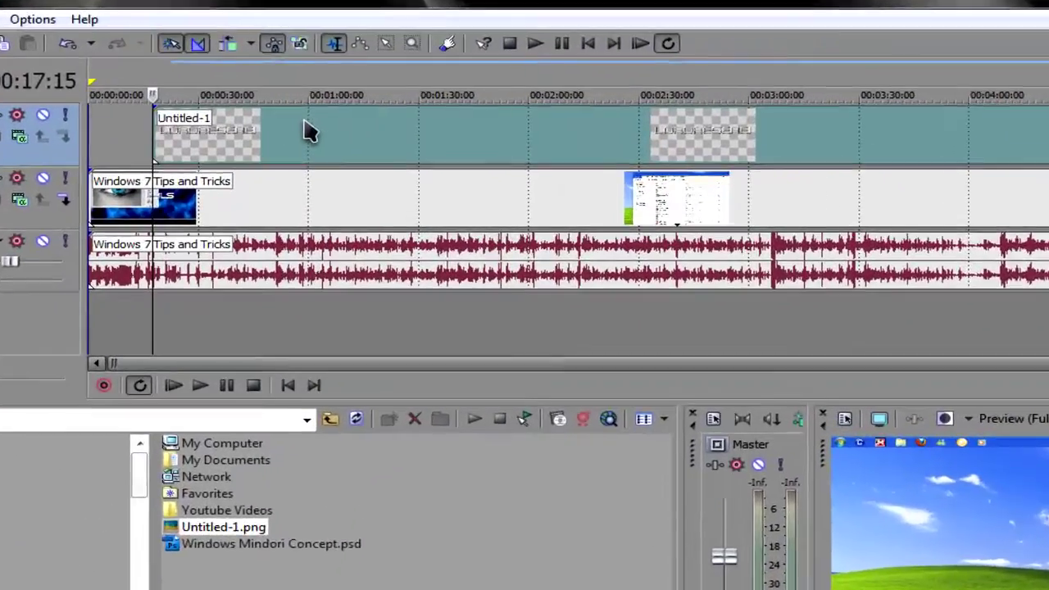
left_click(308, 133)
left_click(506, 143)
left_click(721, 141)
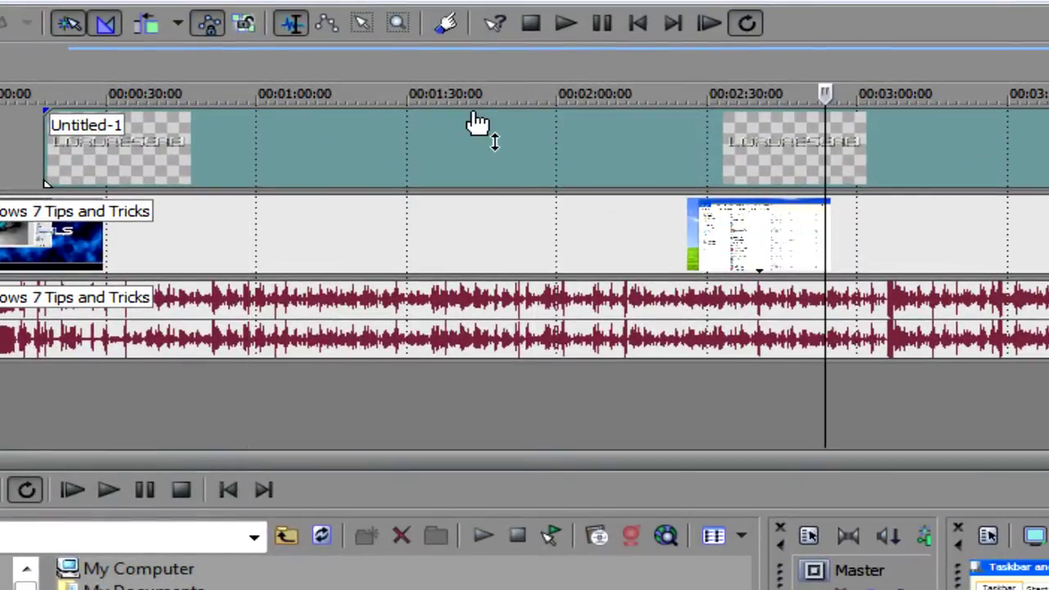
- Lower the Untitled-1 event's opacity to make the watermark semi-transparent, and return the enlarged floating video preview to its dock
left_click_drag(477, 123, 490, 117)
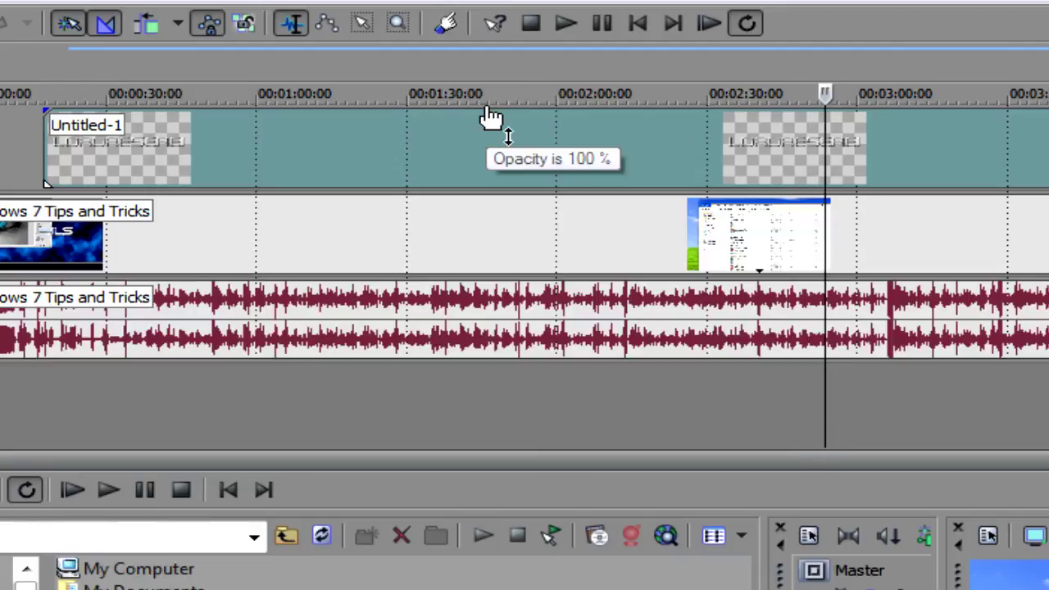
left_click_drag(490, 117, 495, 145)
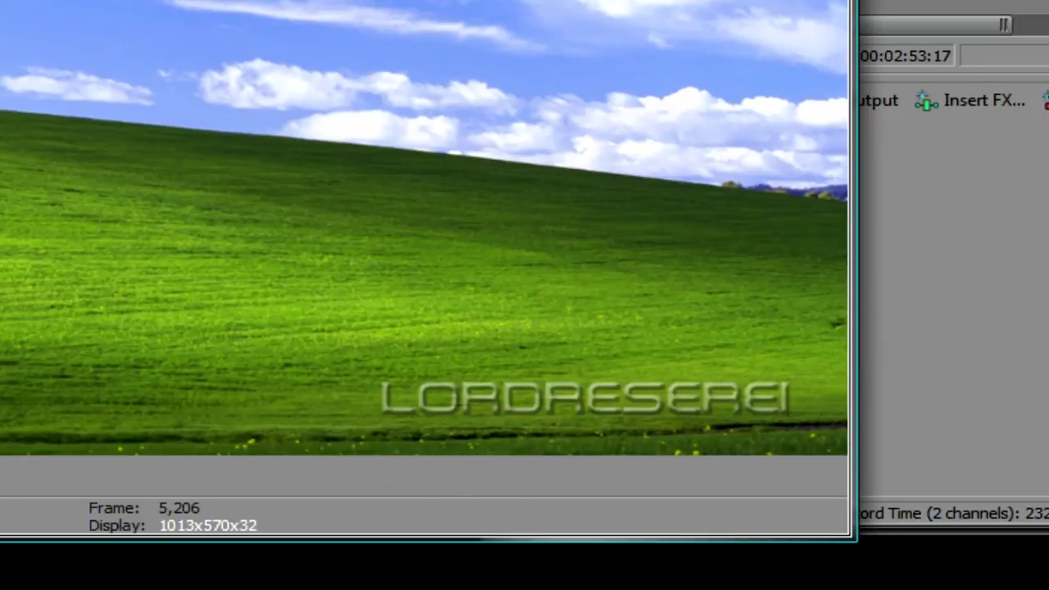
left_click_drag(0, 0, 715, 103)
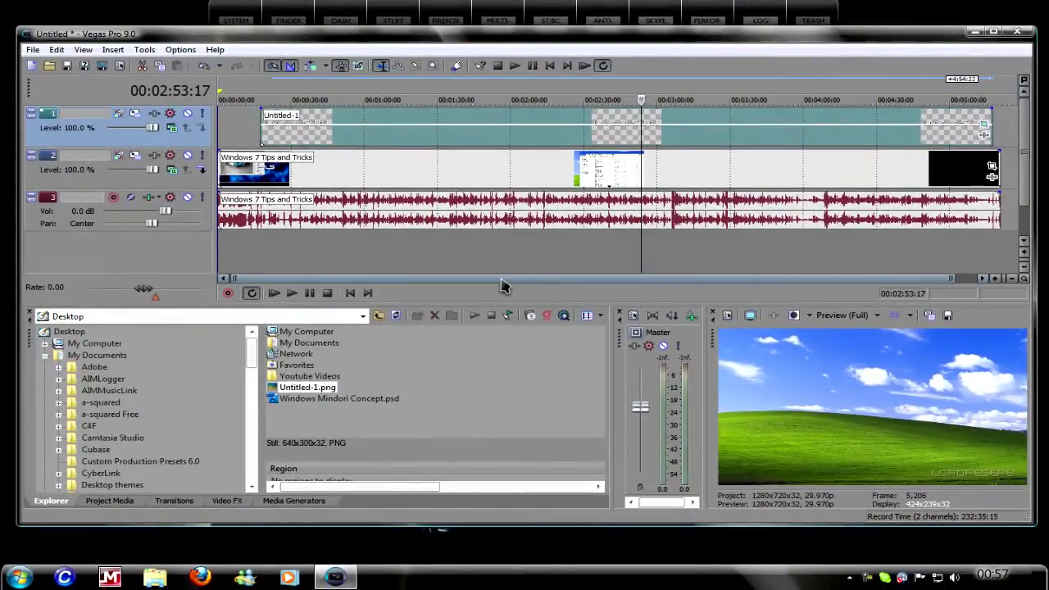
left_click_drag(503, 285, 318, 254)
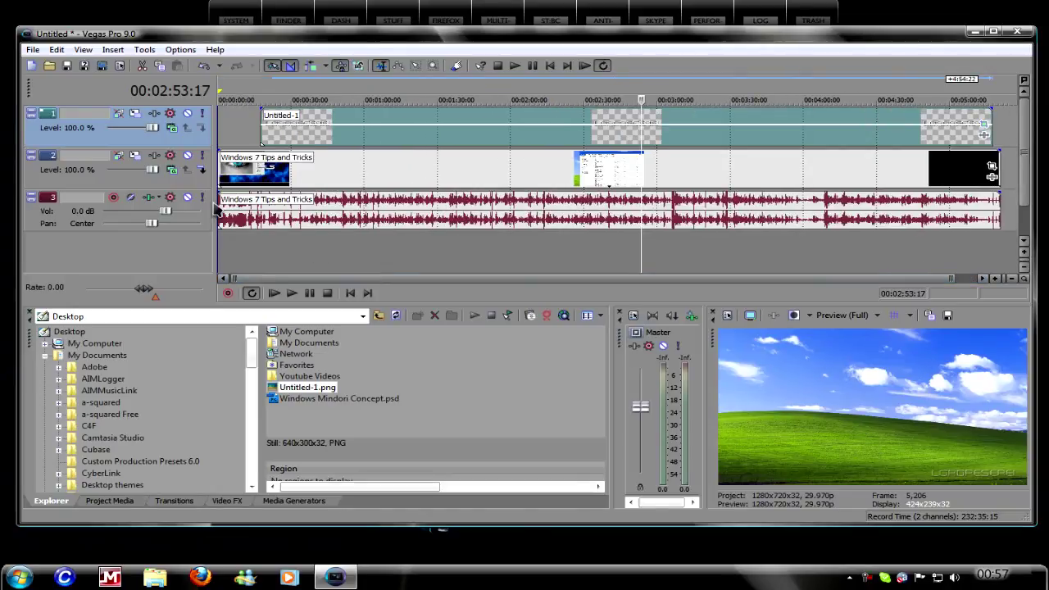